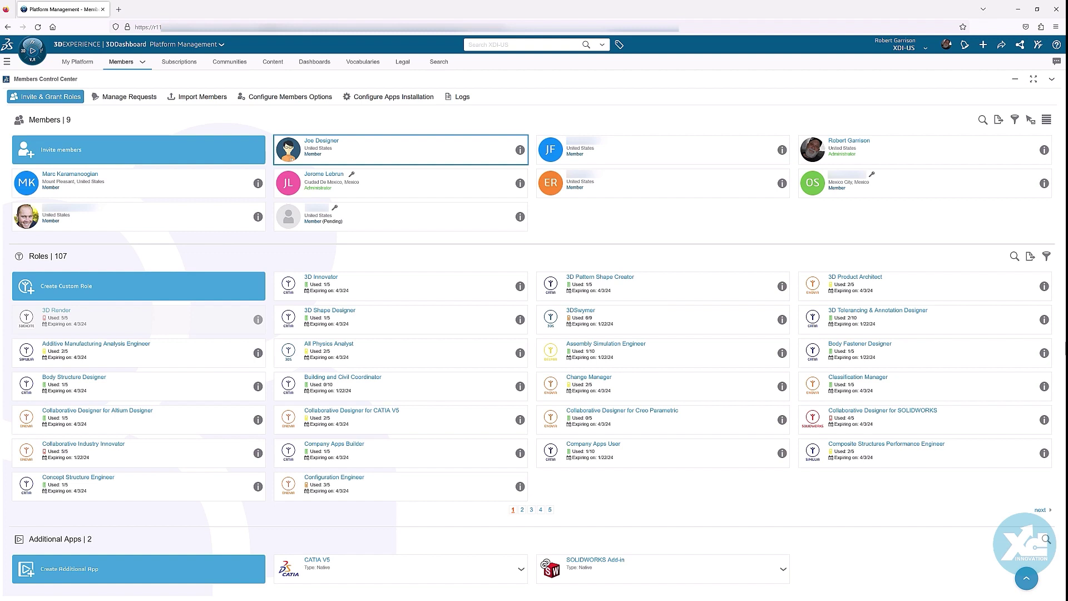
- Go to the Content page to reach the Collaborative Spaces Control Center
{"action": "left_click", "coordinate": [279, 66]}
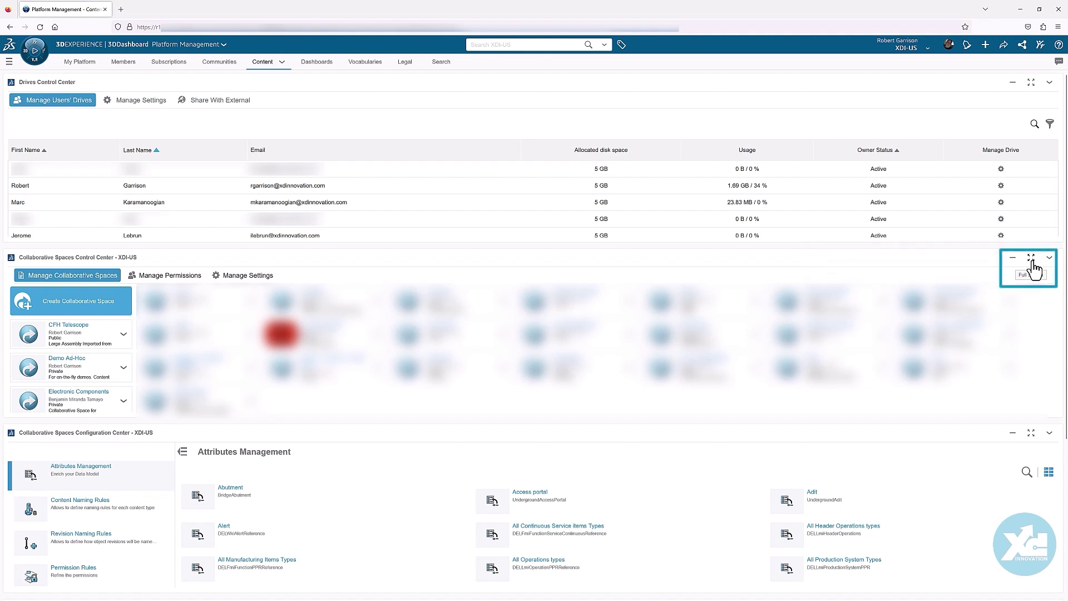
- Expand the Collaborative Spaces Control Center to full screen and show its Manage Settings
{"action": "left_click", "coordinate": [1031, 260]}
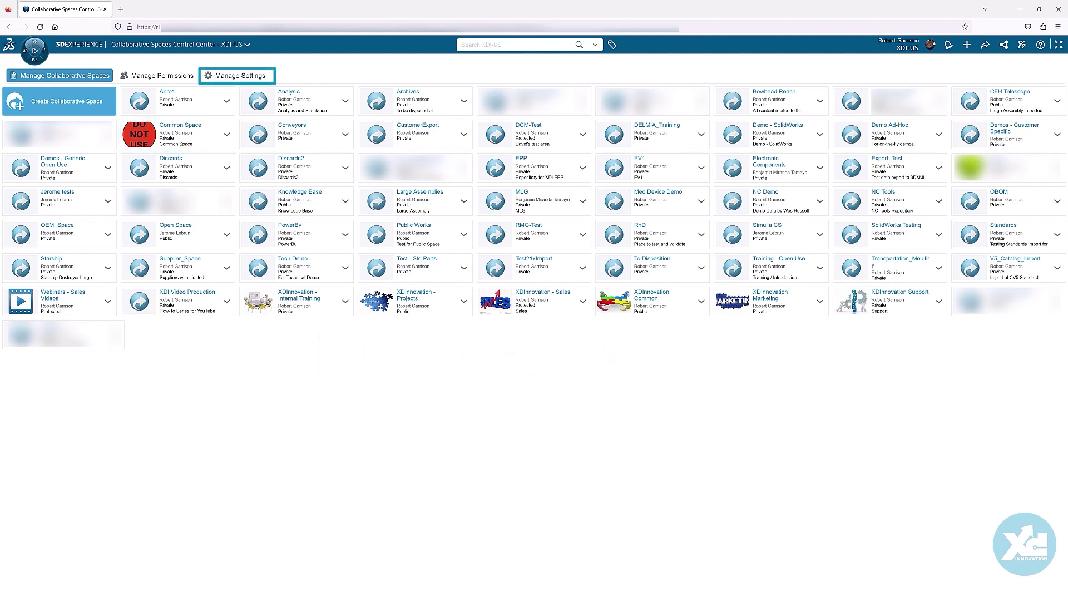
{"action": "left_click", "coordinate": [239, 80]}
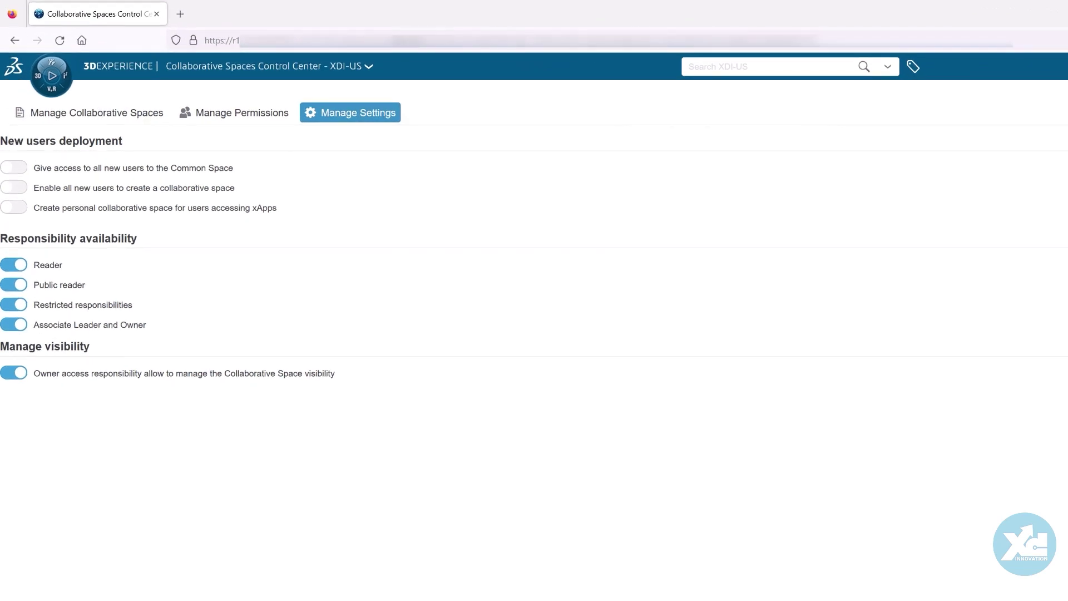
{"action": "left_click", "coordinate": [9, 168]}
{"action": "left_click", "coordinate": [18, 168]}
{"action": "left_click", "coordinate": [13, 188]}
{"action": "left_click", "coordinate": [20, 191]}
{"action": "left_click", "coordinate": [8, 212]}
{"action": "left_click", "coordinate": [23, 213]}
- In Manage Permissions, allow the fourth member to create collaborative spaces
{"action": "left_click", "coordinate": [217, 117]}
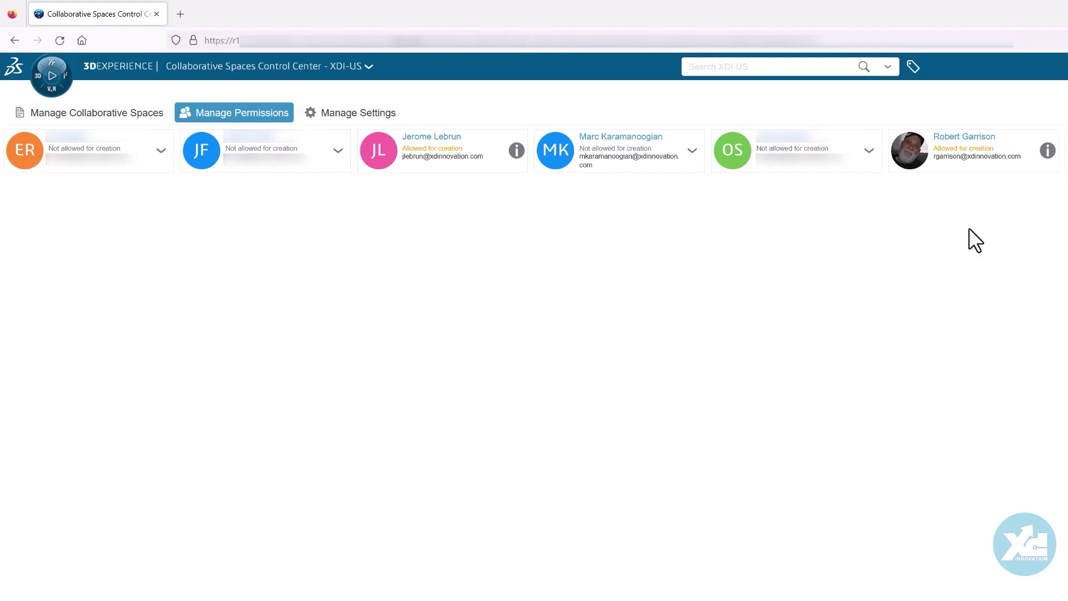
{"action": "left_click", "coordinate": [693, 151]}
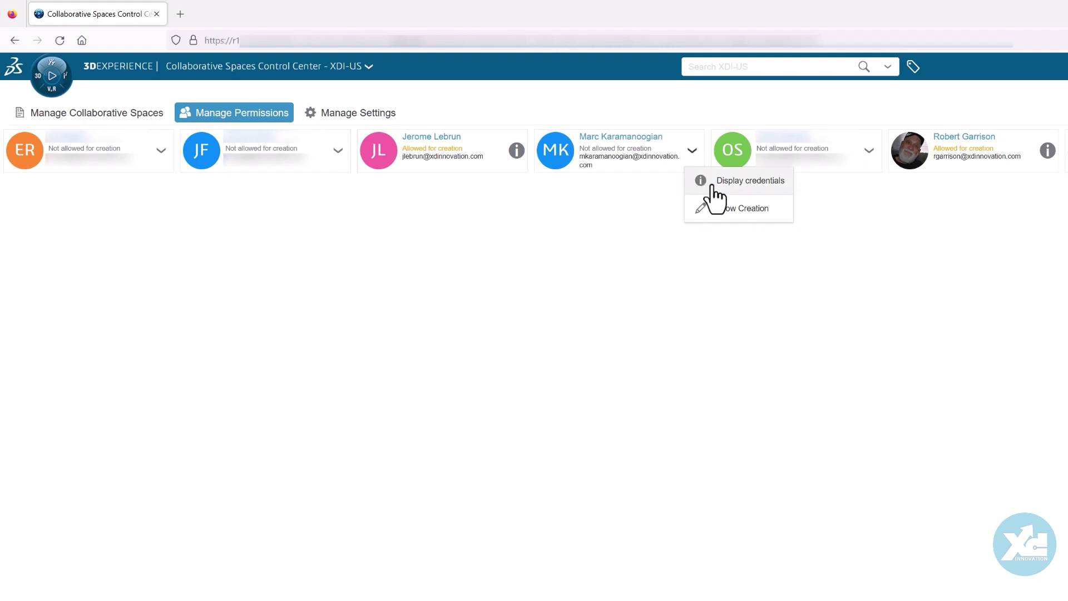
{"action": "left_click", "coordinate": [736, 215]}
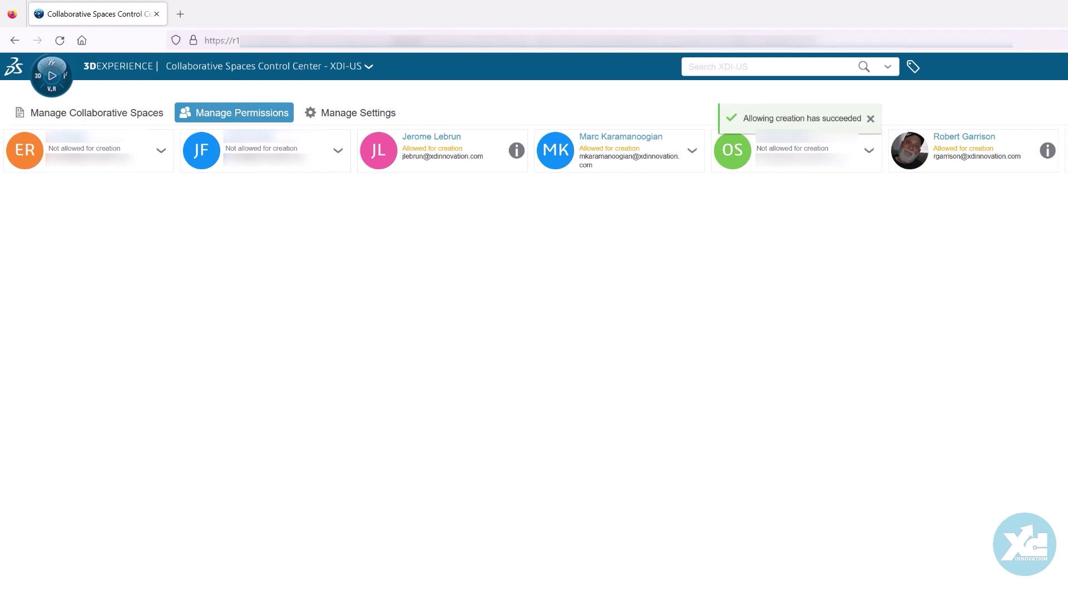
- Display that fourth member's collaborative space credentials
{"action": "left_click", "coordinate": [693, 153]}
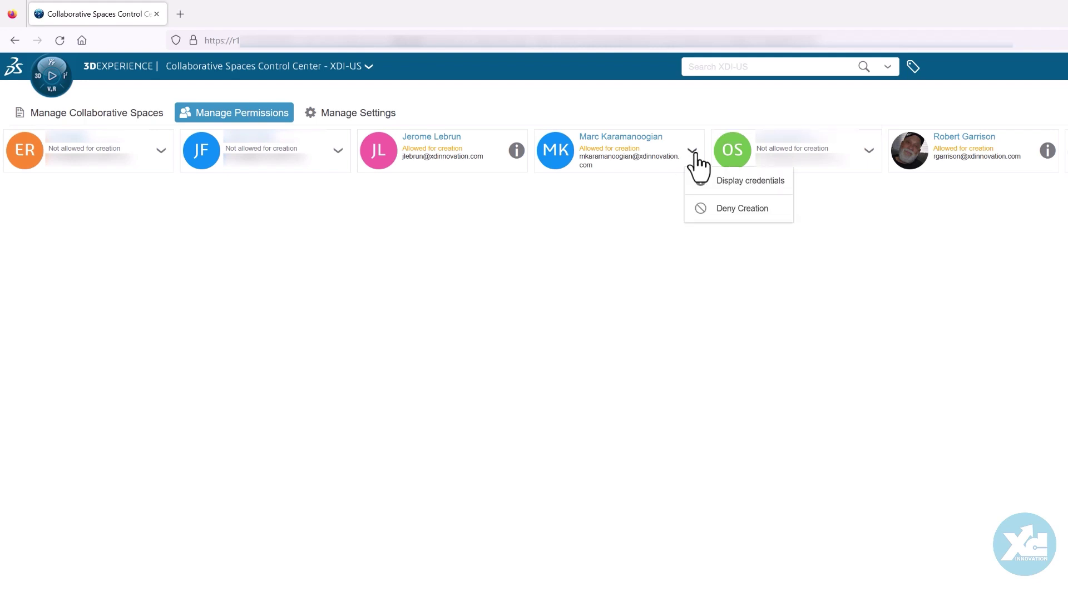
{"action": "left_click", "coordinate": [722, 183]}
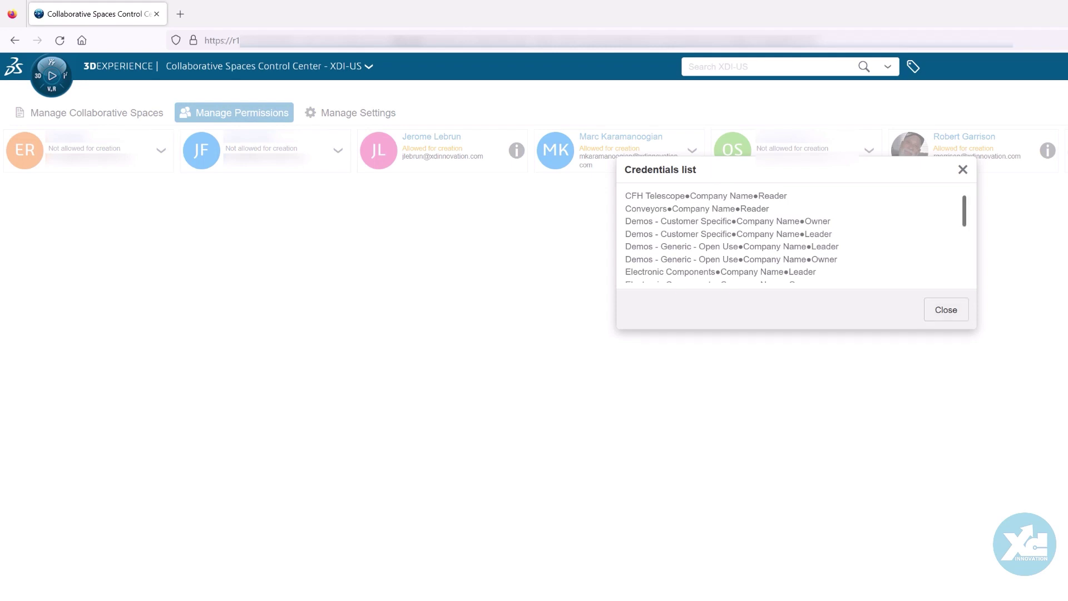
{"action": "scroll", "coordinate": [790, 237], "scroll_direction": "down", "scroll_amount": 10}
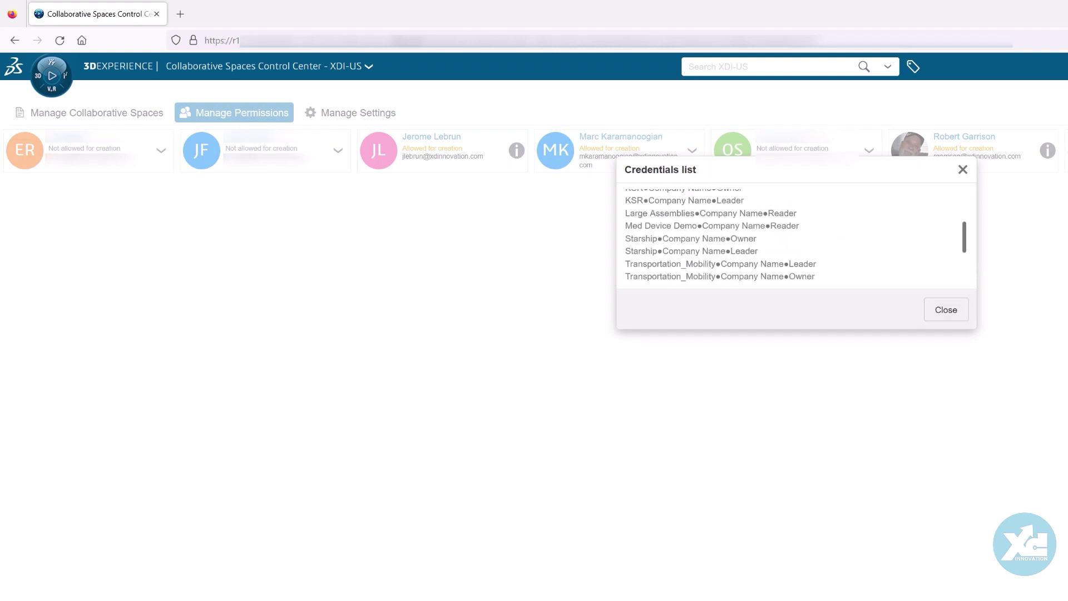
{"action": "scroll", "coordinate": [790, 236], "scroll_direction": "down", "scroll_amount": 2}
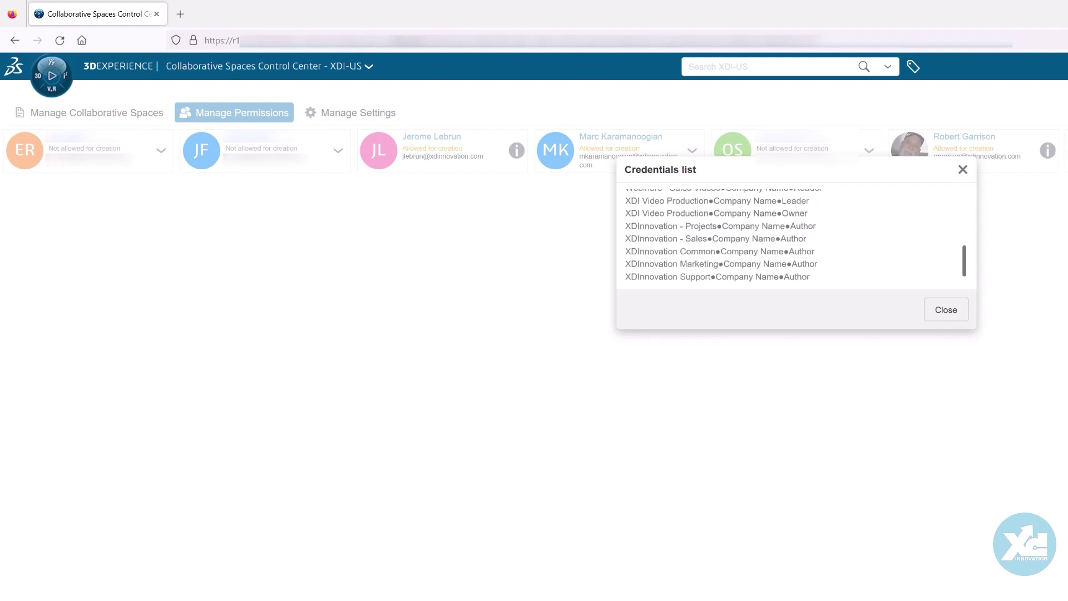
{"action": "scroll", "coordinate": [789, 236], "scroll_direction": "up", "scroll_amount": 12}
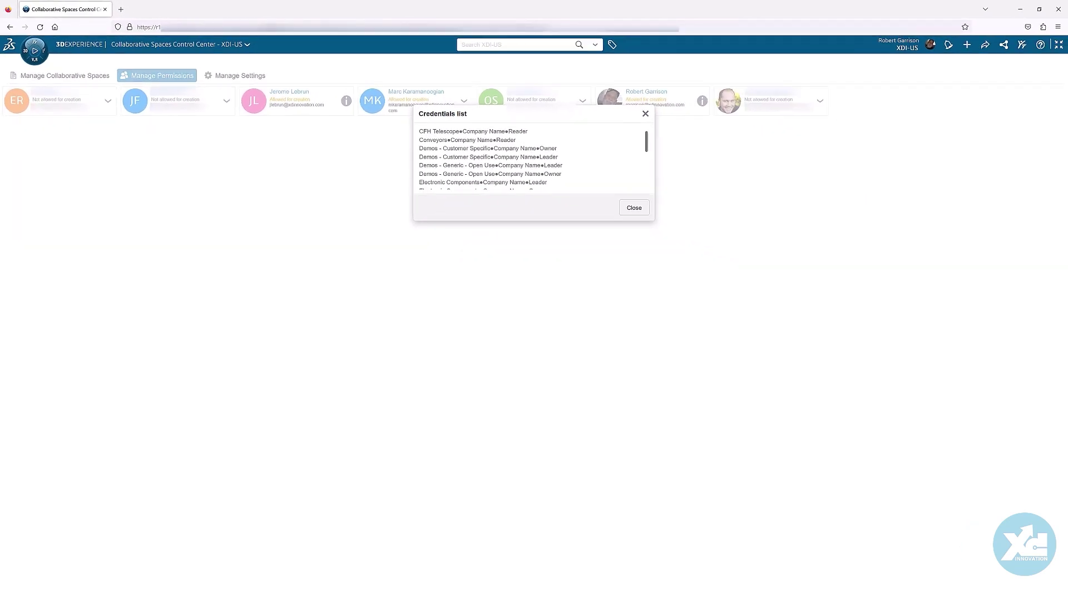
- Close the credentials list and start a new collaborative space from the spaces list
{"action": "left_click", "coordinate": [634, 207]}
{"action": "left_click", "coordinate": [64, 76]}
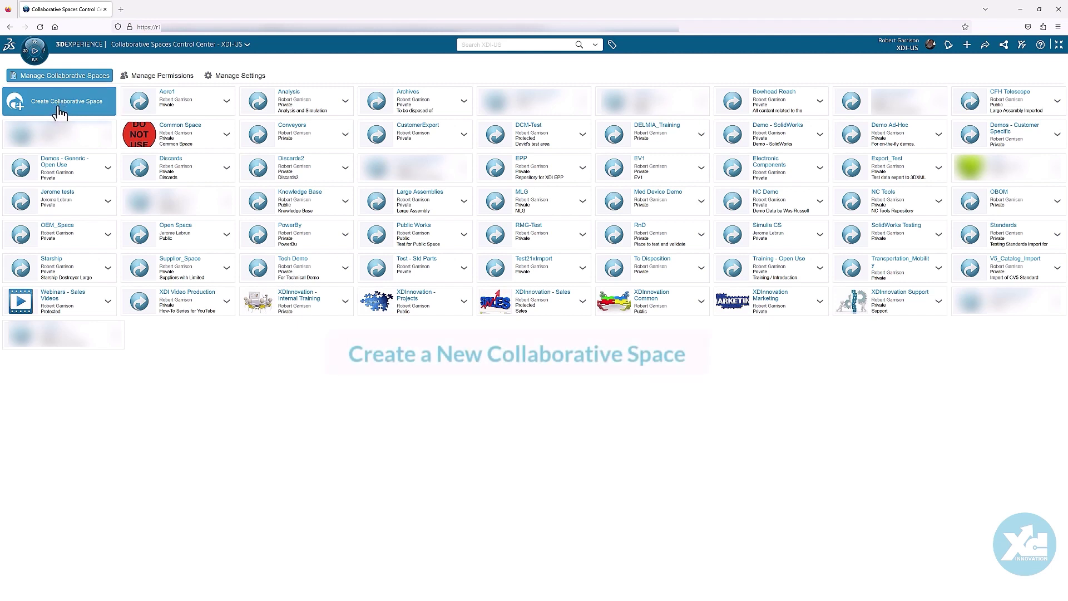
{"action": "left_click", "coordinate": [59, 112]}
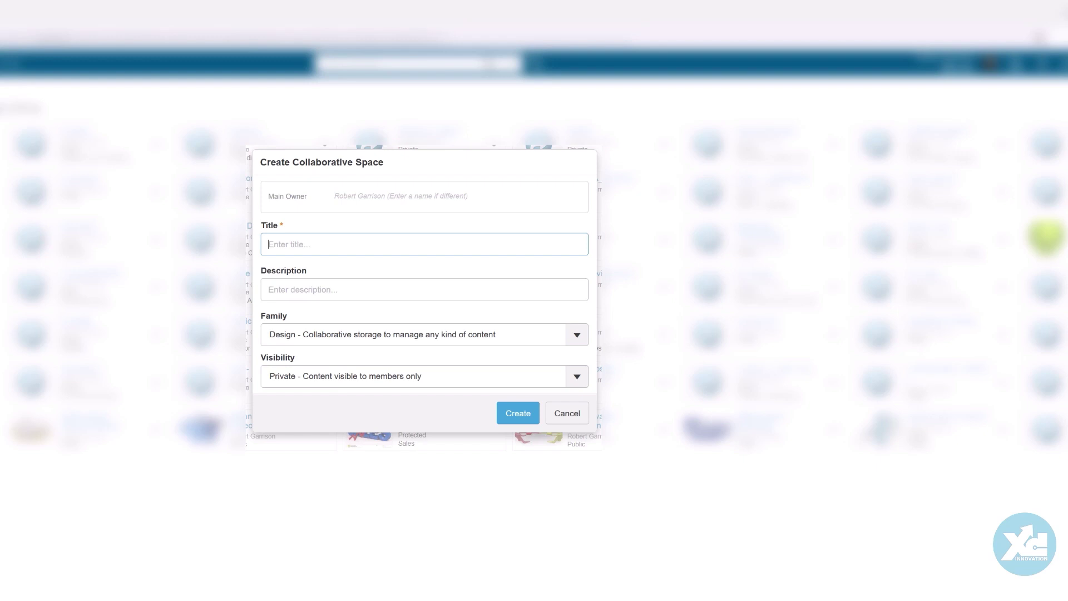
- Enter title 'New User Orientation', description 'Practice Space for New Users', and keep the Design family
{"action": "type", "text": "N"}
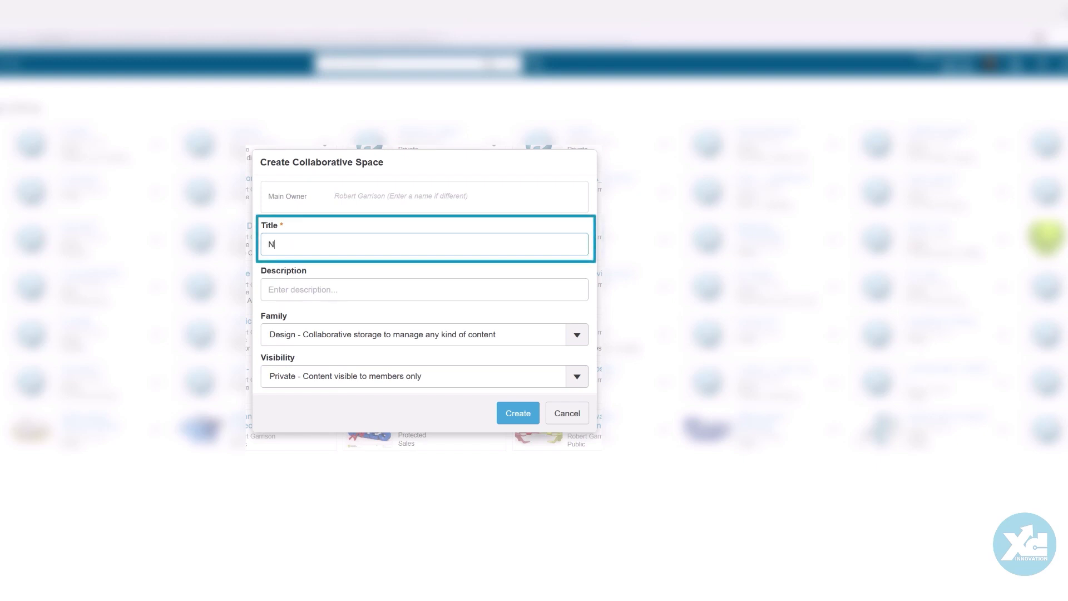
{"action": "type", "text": "ew User Orientation"}
{"action": "left_click", "coordinate": [300, 289]}
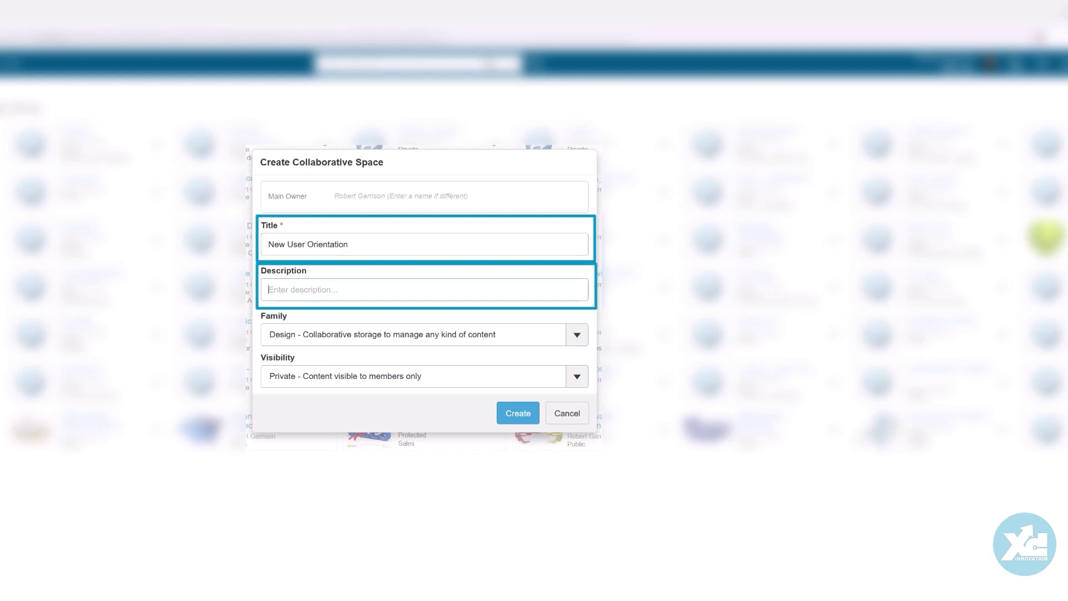
{"action": "type", "text": "Pr"}
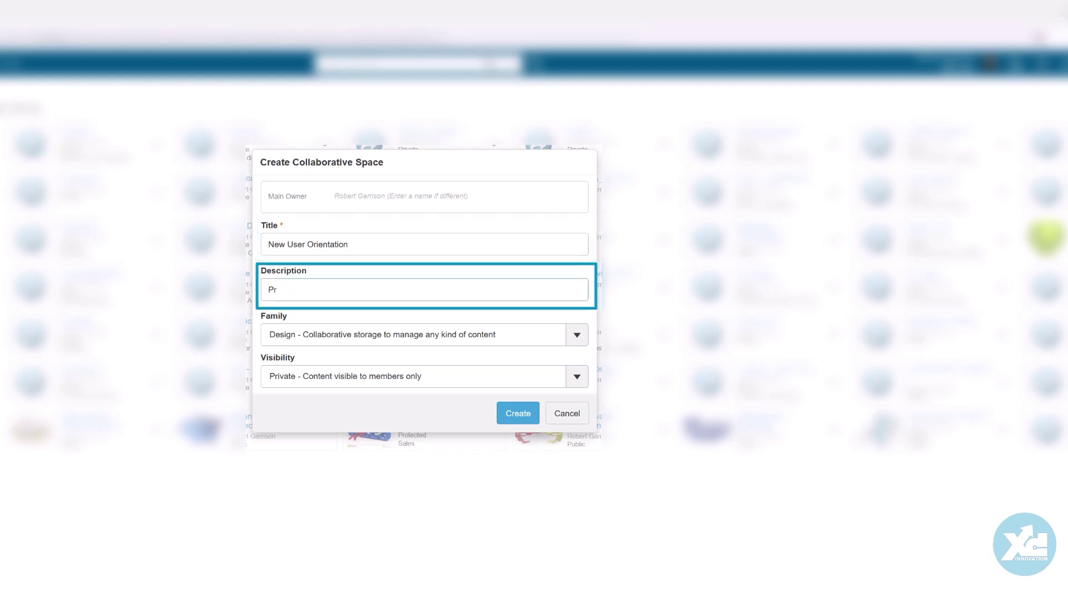
{"action": "type", "text": "actice Space for New Users"}
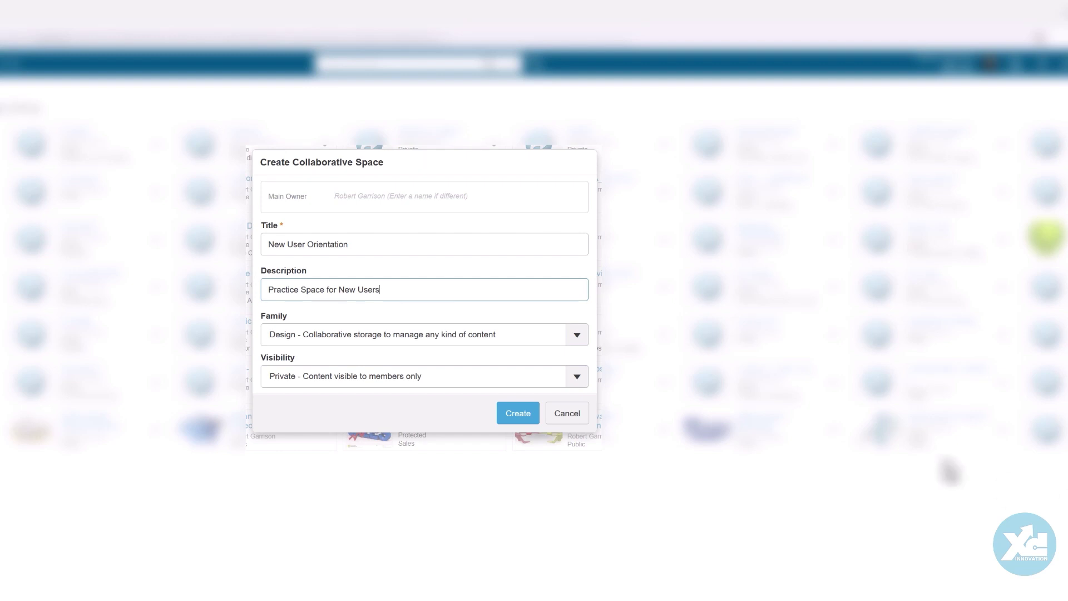
{"action": "left_click", "coordinate": [577, 335]}
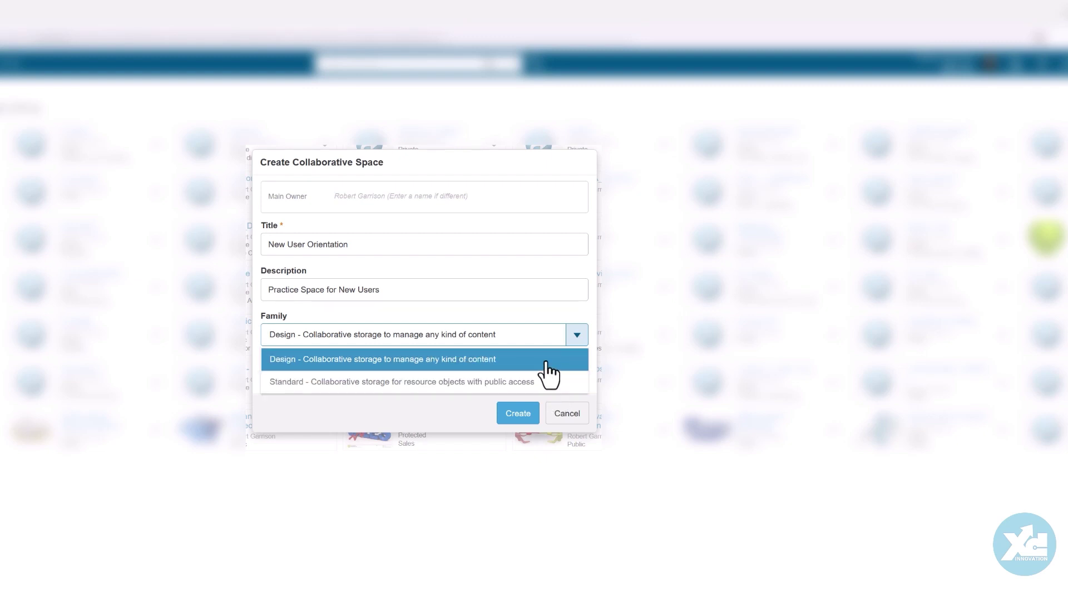
{"action": "left_click", "coordinate": [382, 359]}
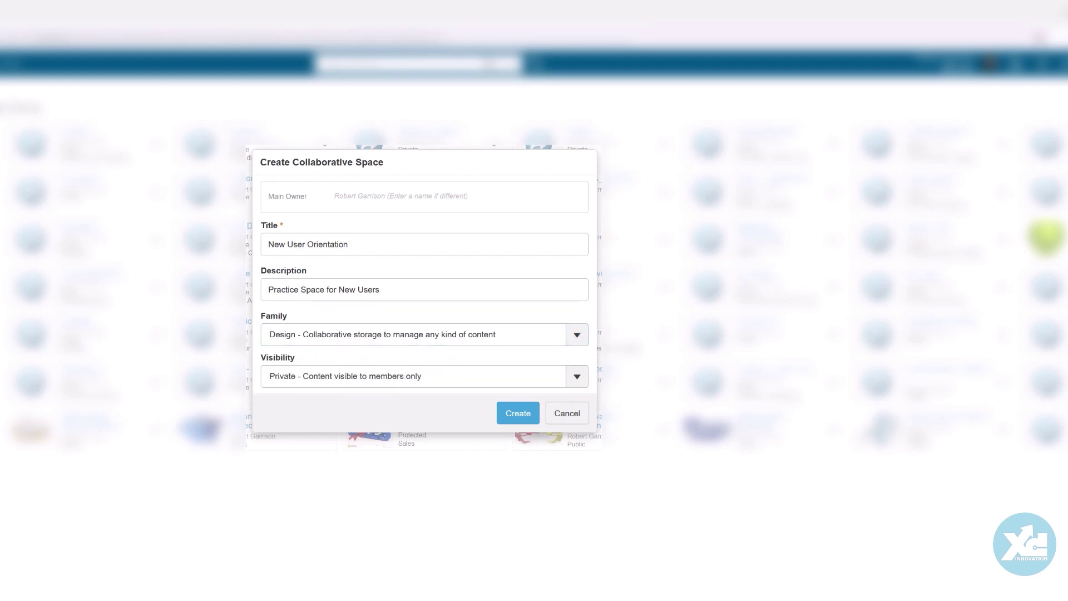
- Keep the space's visibility as 'Private - Content visible to members only'
{"action": "left_click", "coordinate": [577, 378]}
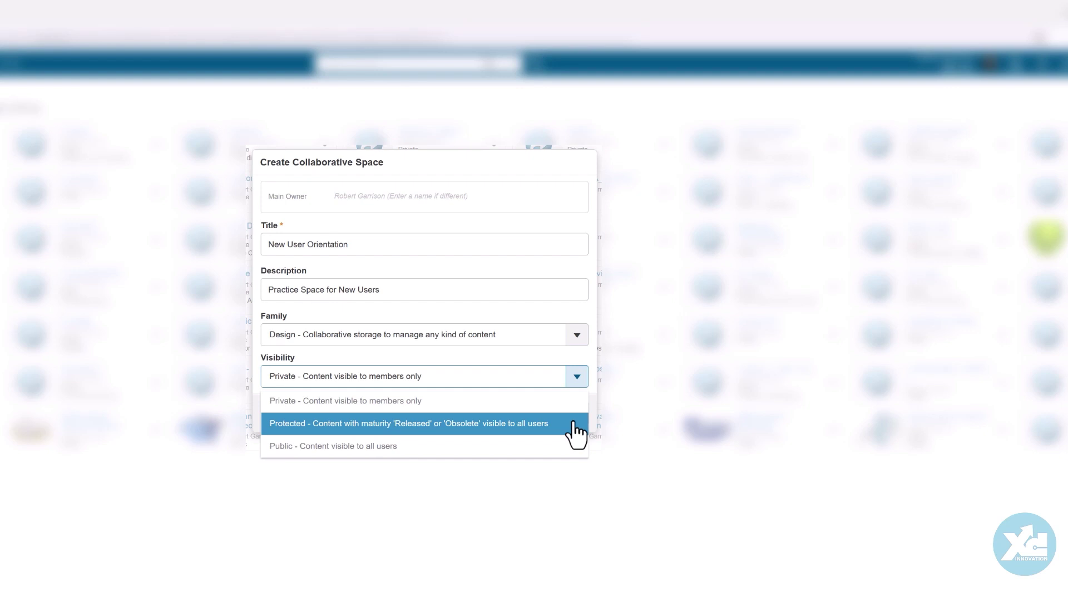
{"action": "left_click", "coordinate": [579, 377]}
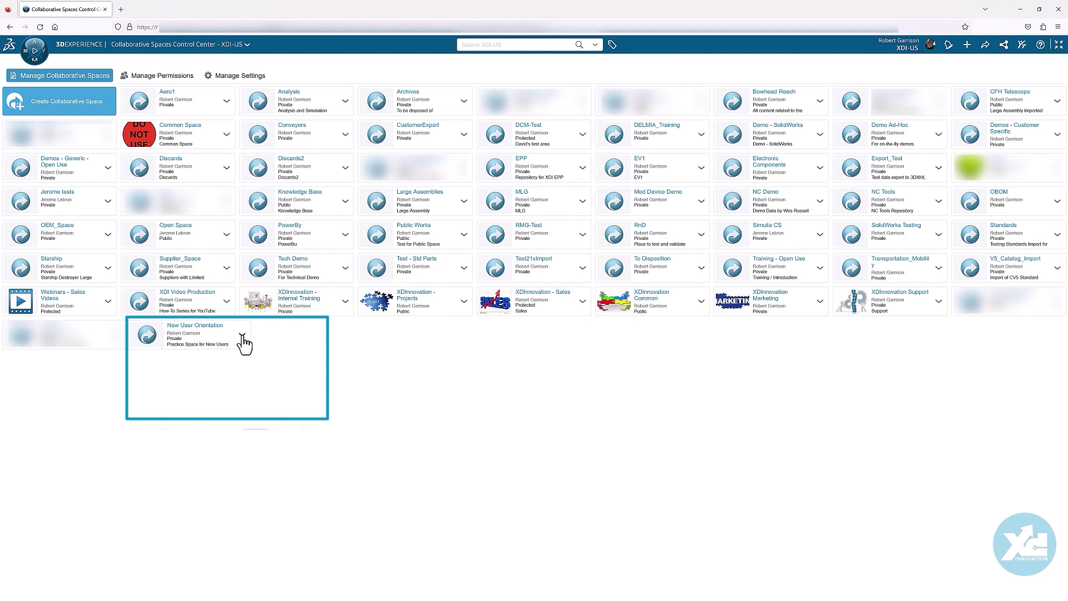
{"action": "left_click", "coordinate": [243, 337]}
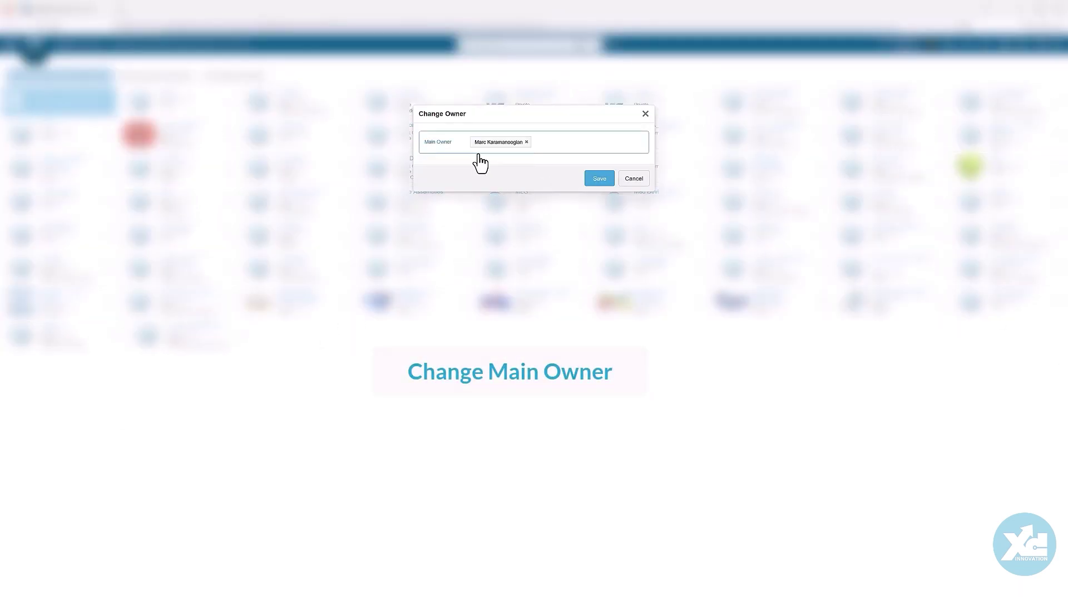
{"action": "left_click", "coordinate": [628, 179]}
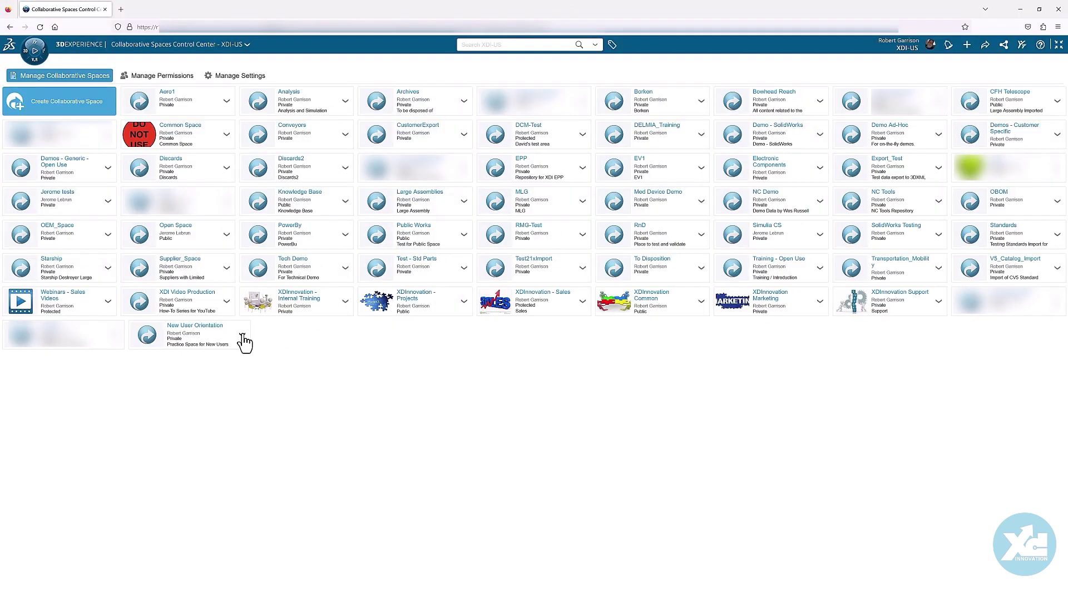
{"action": "left_click", "coordinate": [242, 335]}
{"action": "left_click", "coordinate": [273, 374]}
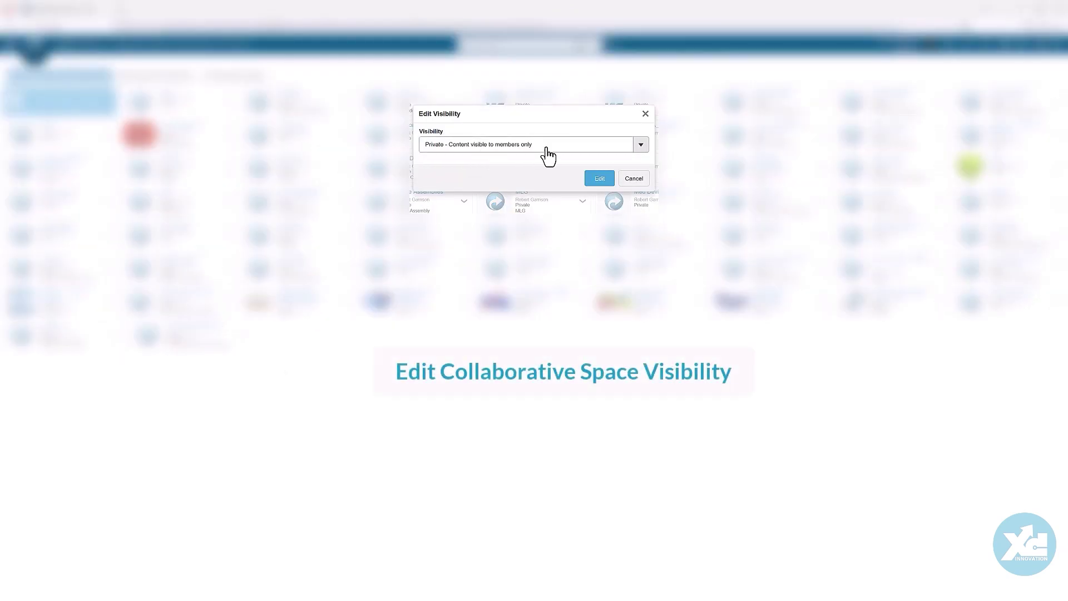
{"action": "left_click", "coordinate": [641, 150]}
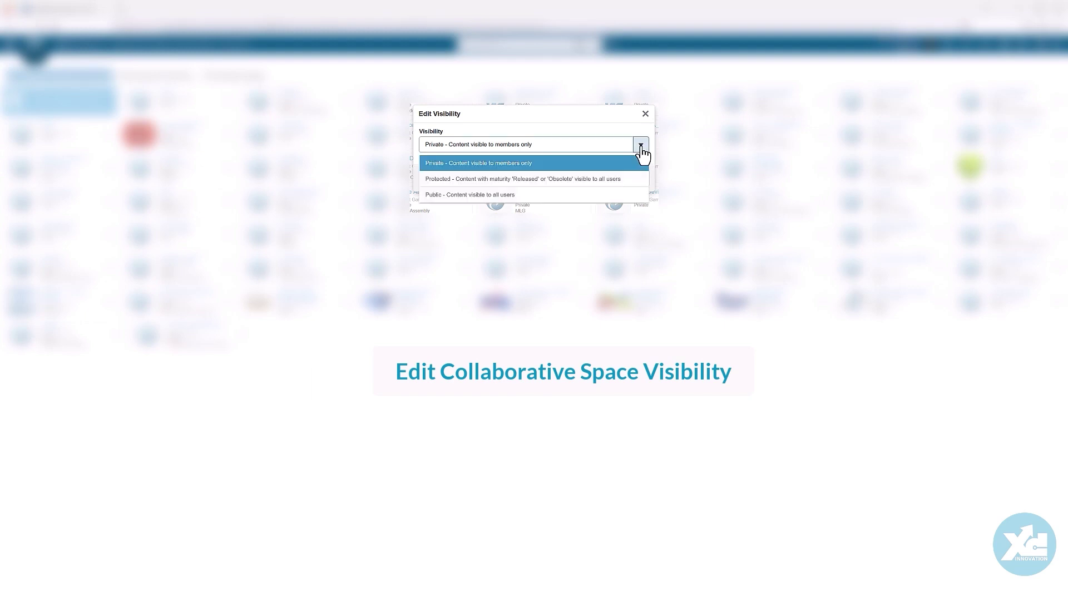
{"action": "left_click", "coordinate": [642, 147]}
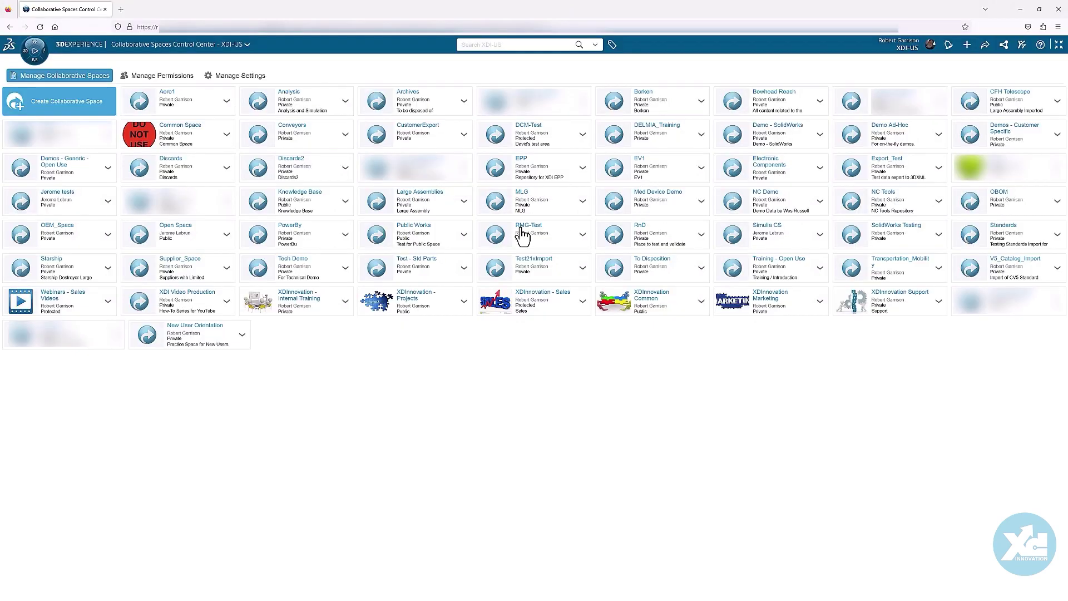
- Add the suggested user to New User Orientation as an Author member
{"action": "left_click", "coordinate": [242, 336]}
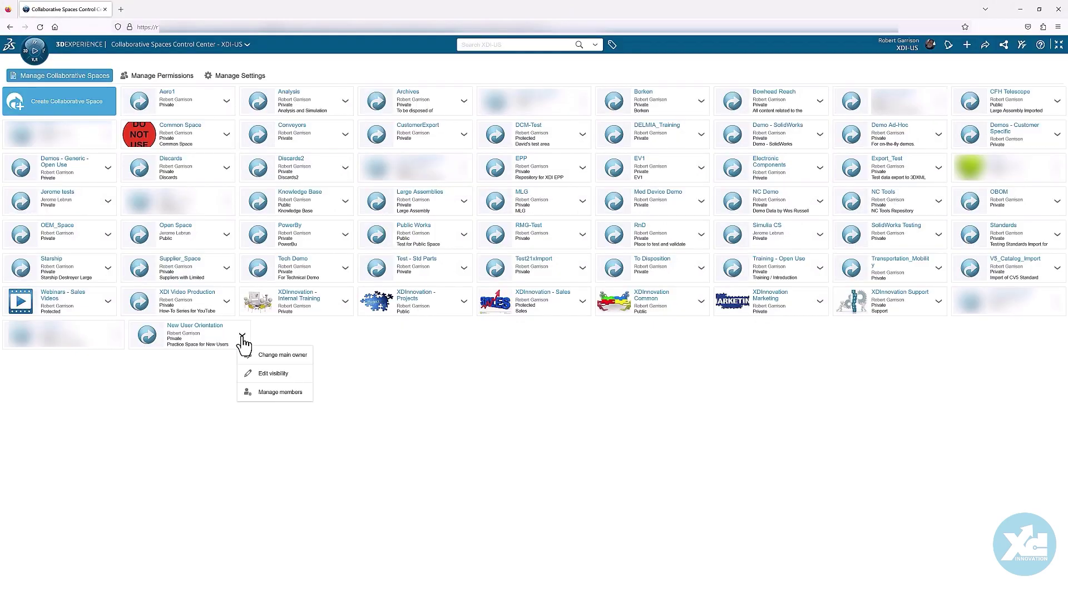
{"action": "left_click", "coordinate": [275, 393]}
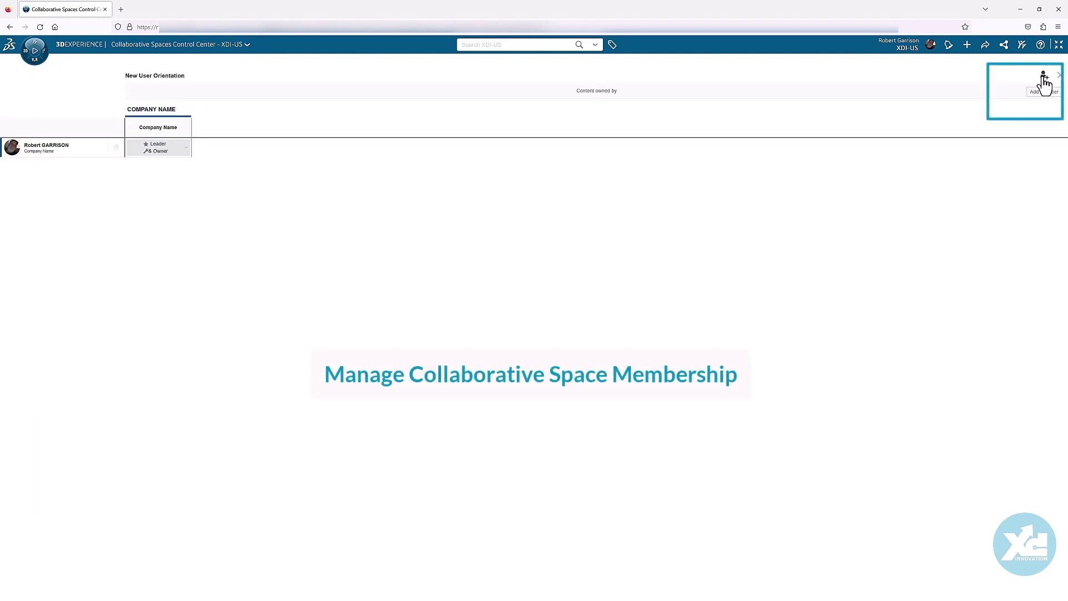
{"action": "left_click", "coordinate": [1043, 78]}
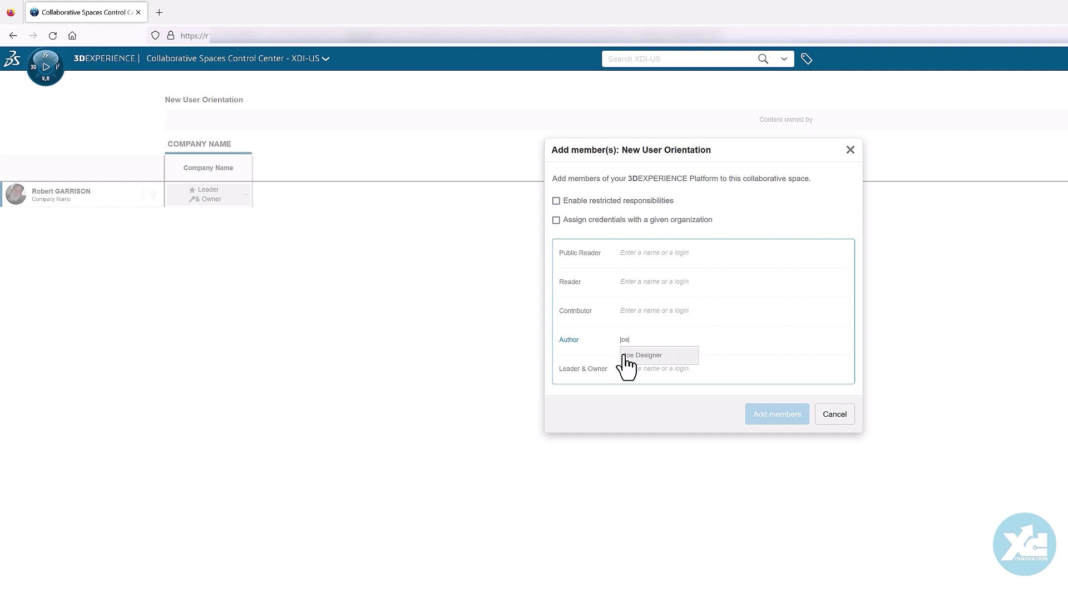
{"action": "left_click", "coordinate": [630, 358]}
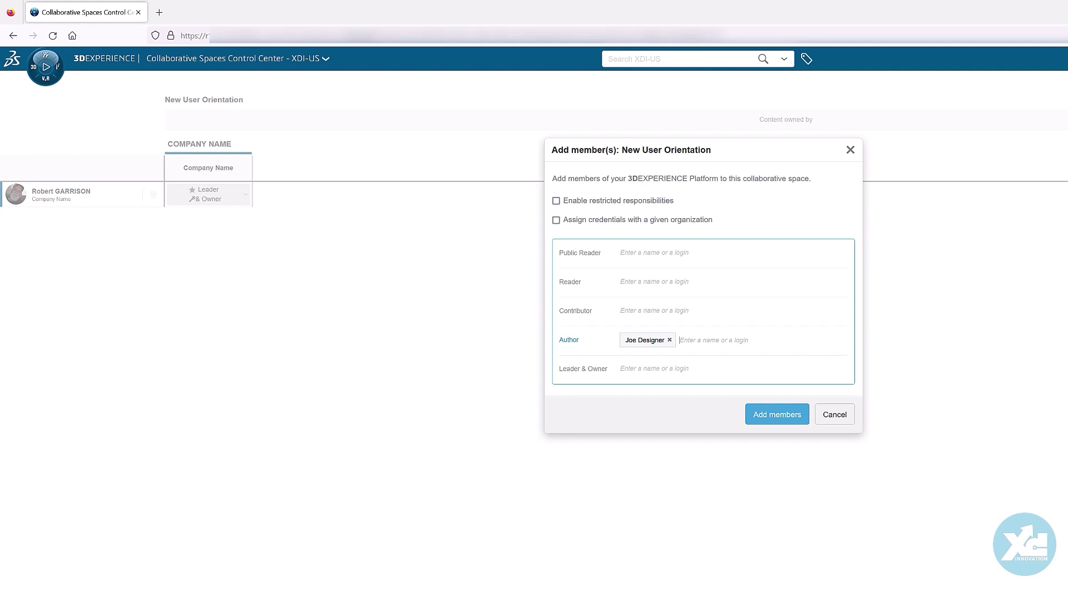
{"action": "left_click", "coordinate": [764, 415]}
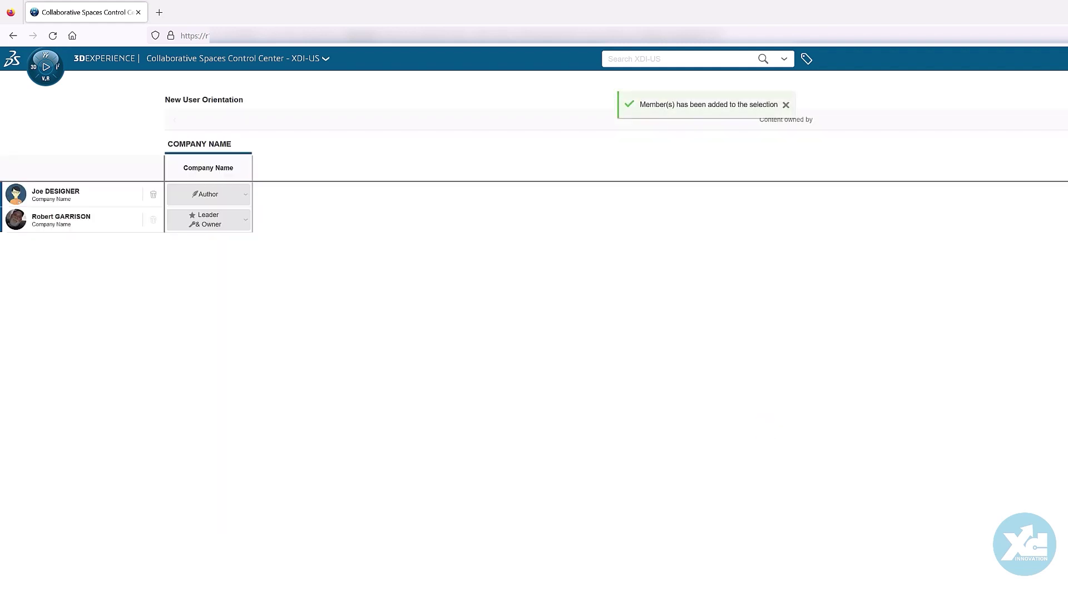
{"action": "left_click", "coordinate": [245, 196]}
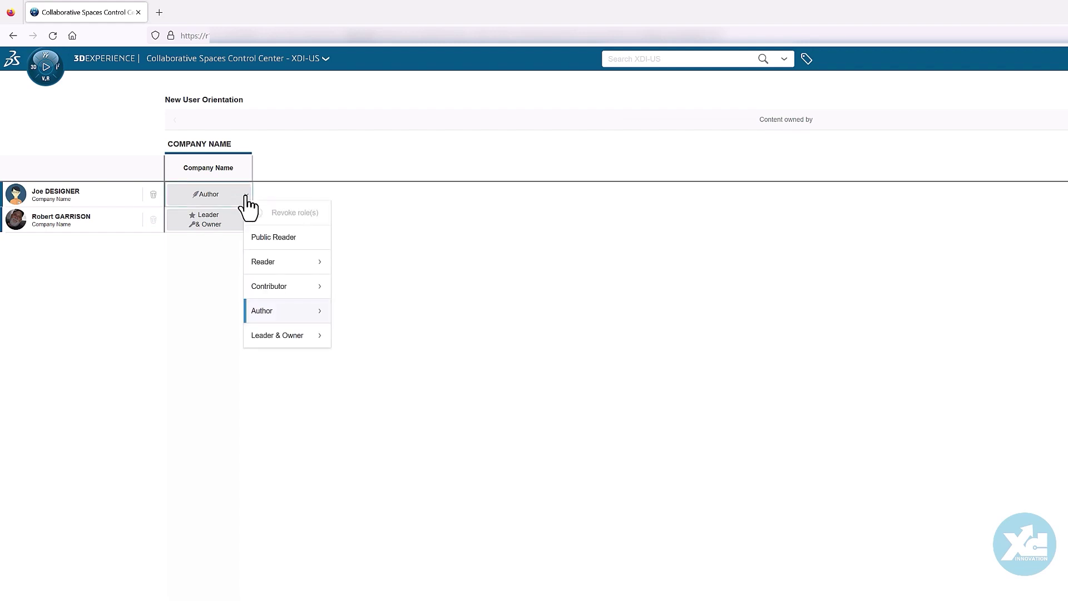
{"action": "key", "text": "Escape"}
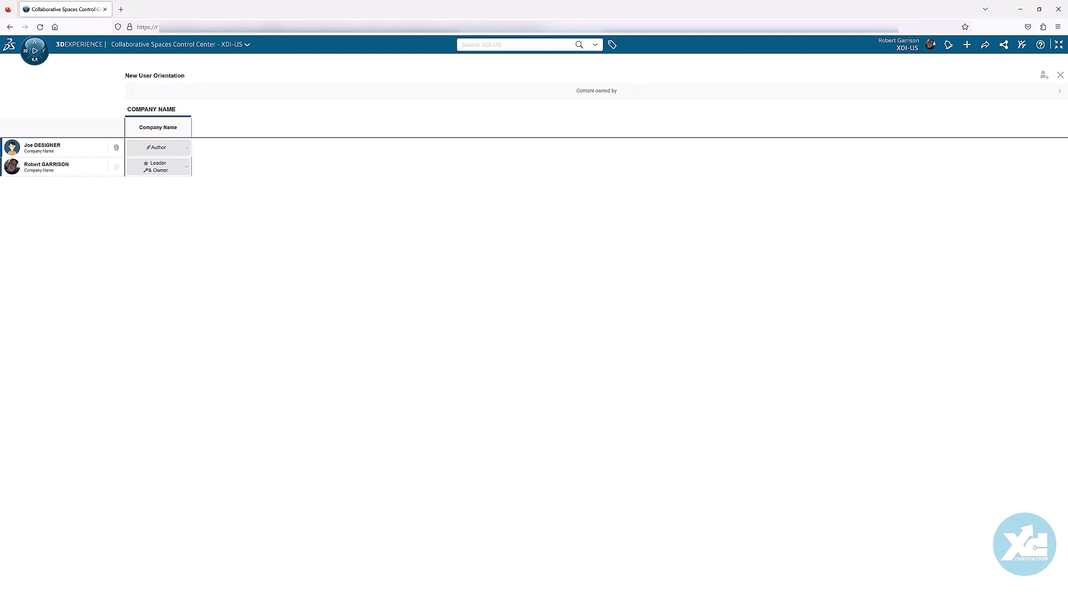
- Close the membership page to return to the collaborative spaces grid
{"action": "left_click", "coordinate": [1060, 75]}
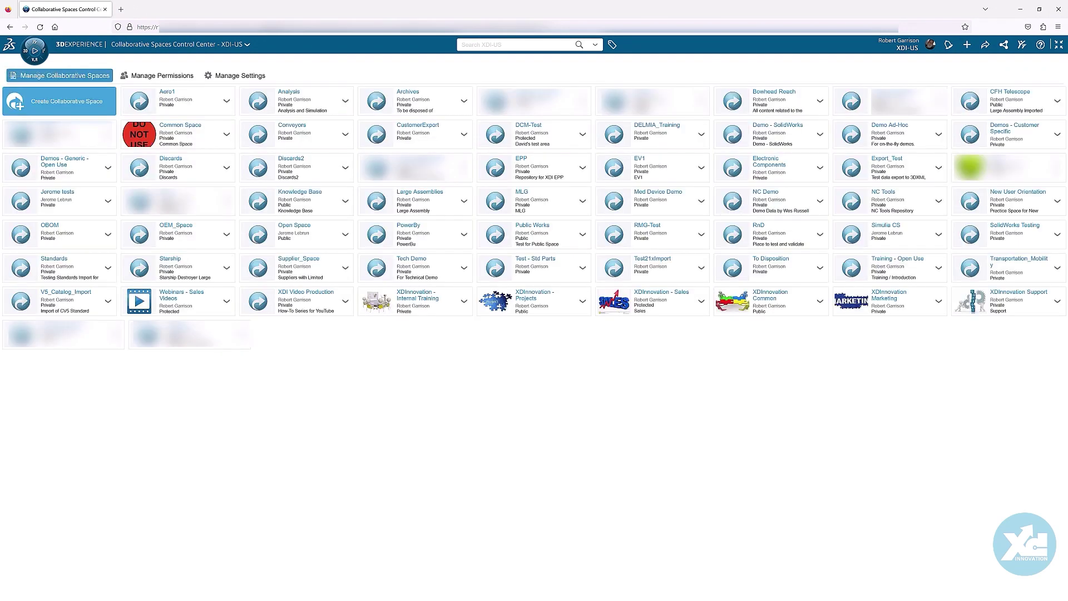